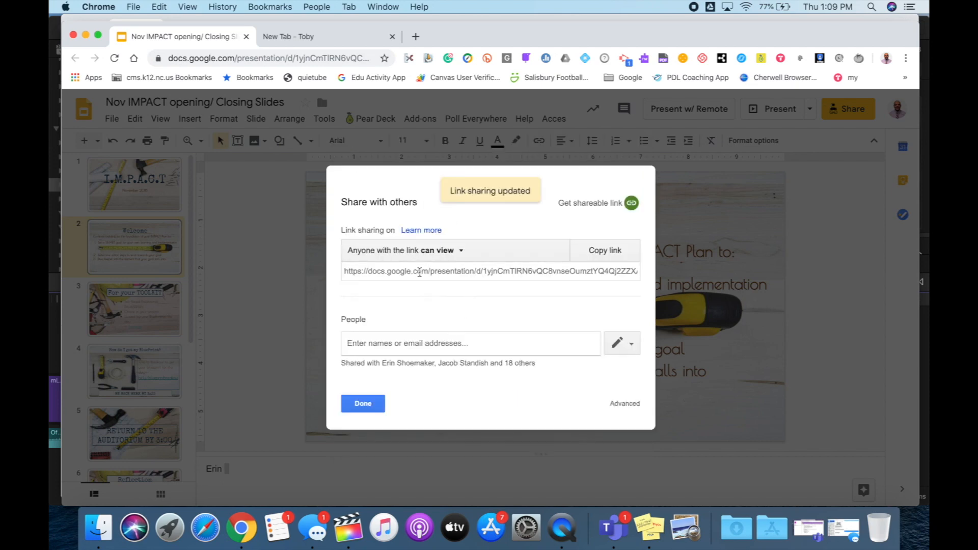
Copy the presentation's view-only sharing link and paste it as the address in the Toby tab.
left_click(419, 273)
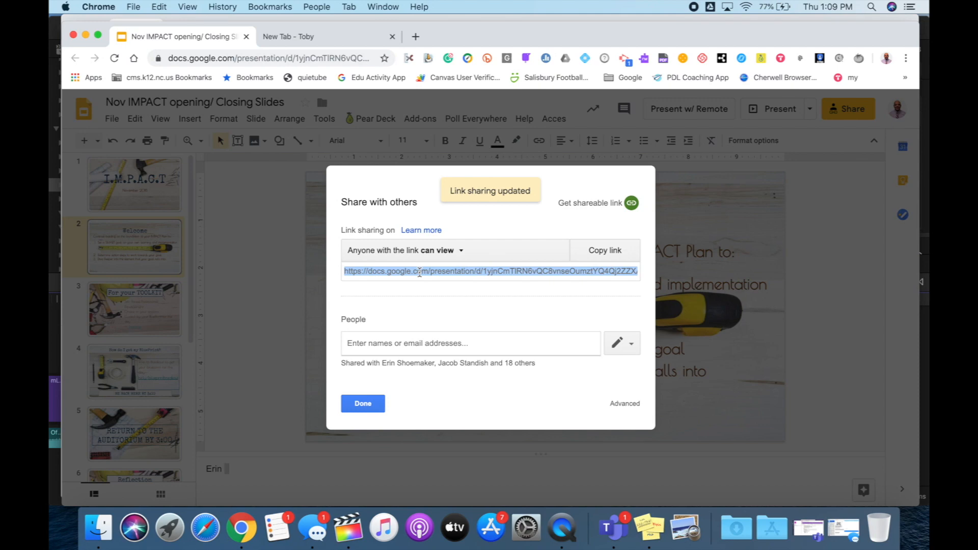
key("super+c")
left_click(307, 40)
key("super+v")
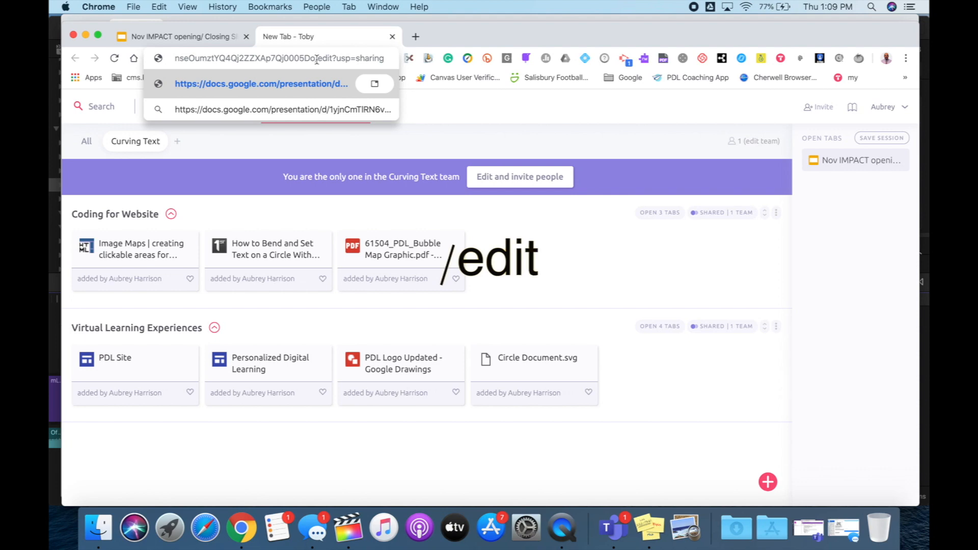
Replace the "edit?usp=sharing" ending of the pasted presentation link with "preview".
left_click_drag(317, 59, 387, 65)
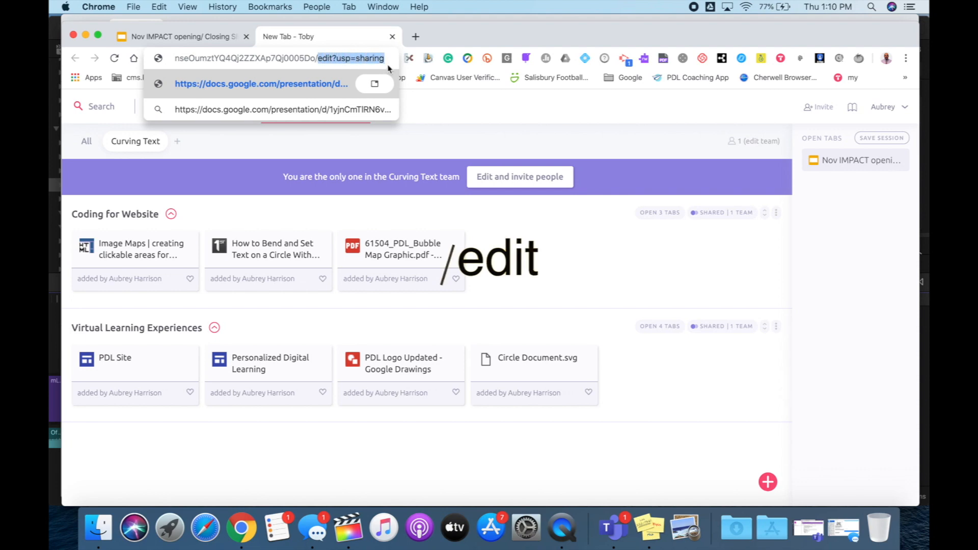
type("preveie")
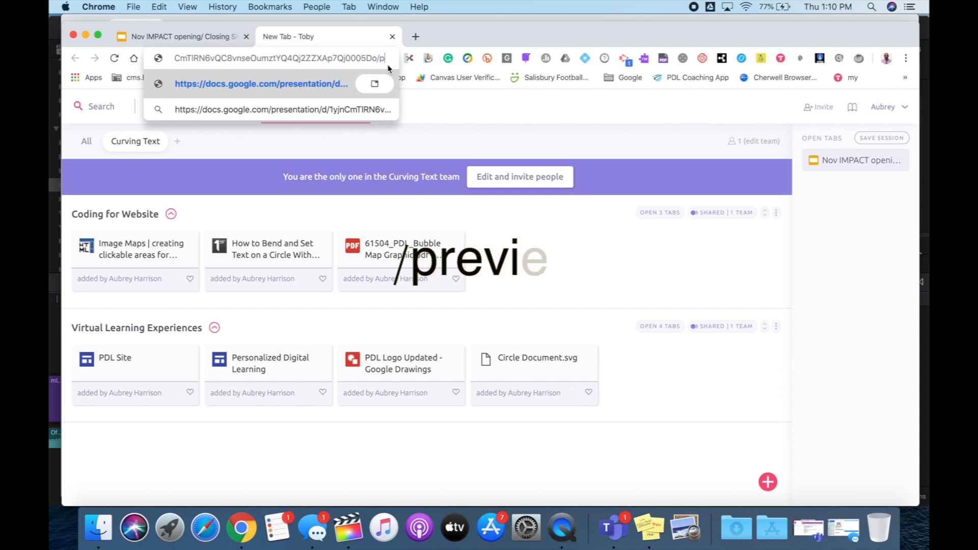
key("BackSpace")
key("BackSpace")
key("BackSpace")
type("iew")
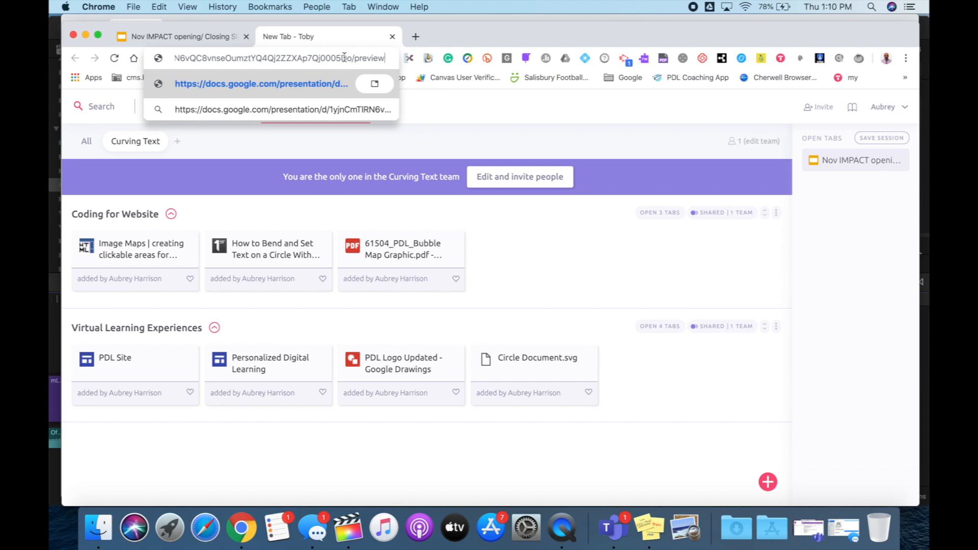
Open the presentation's preview link in a new incognito window and advance through the slides.
key("super+shift+n")
key("super+v")
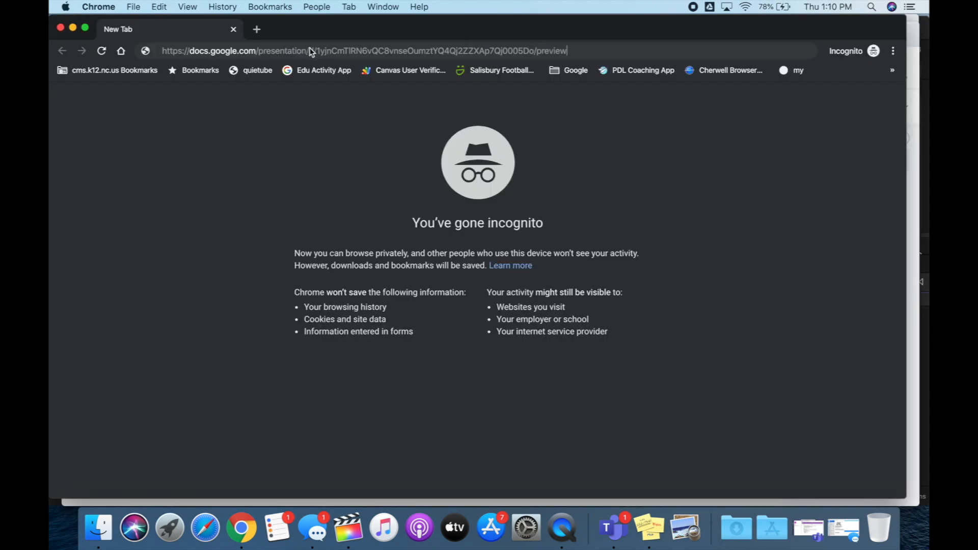
key("Return")
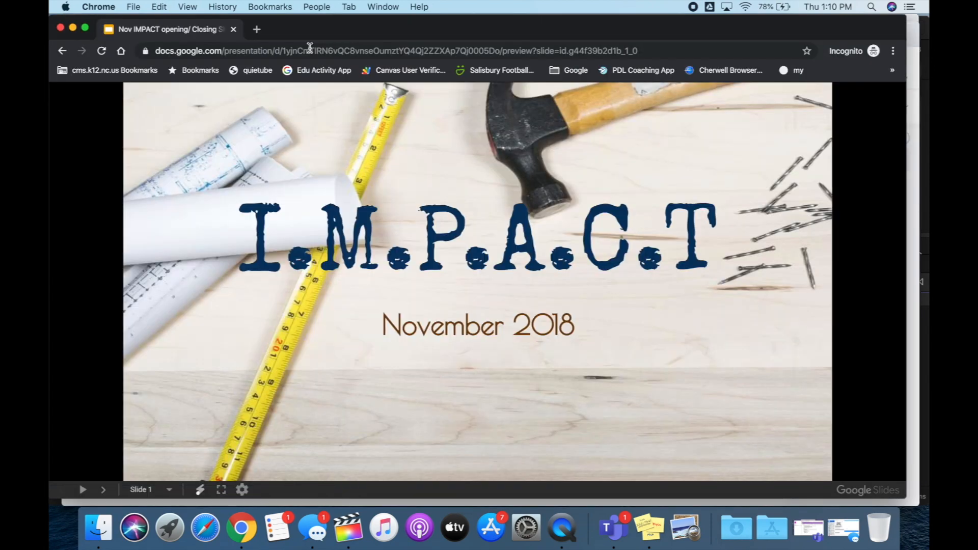
key("Right")
key("Right")
key("Right")
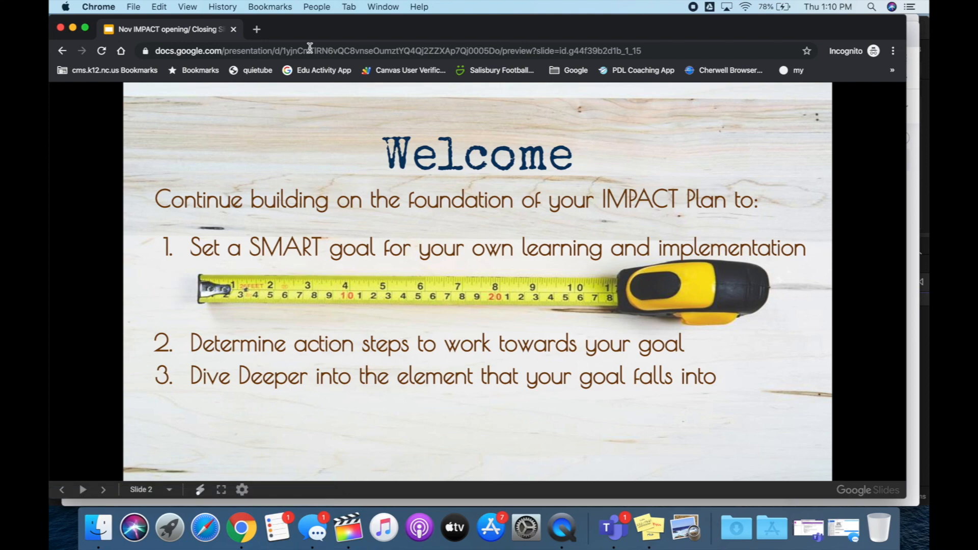
key("Right")
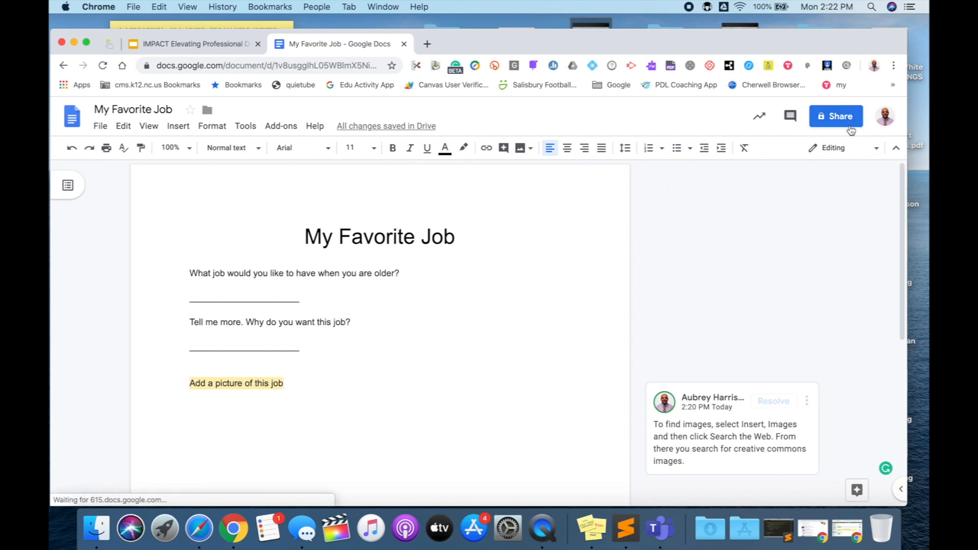
Turn on link sharing for the My Favorite Job document and copy its shareable link.
left_click(837, 118)
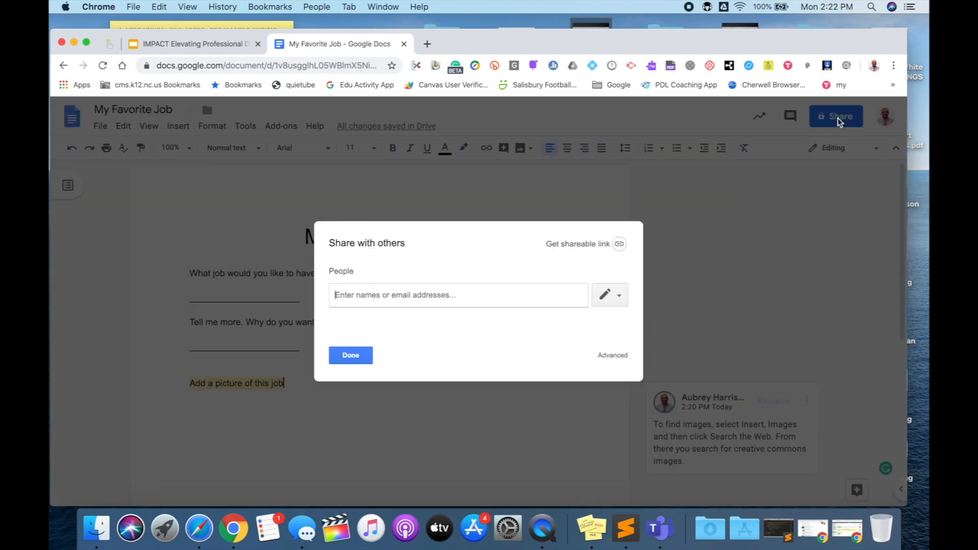
left_click(573, 246)
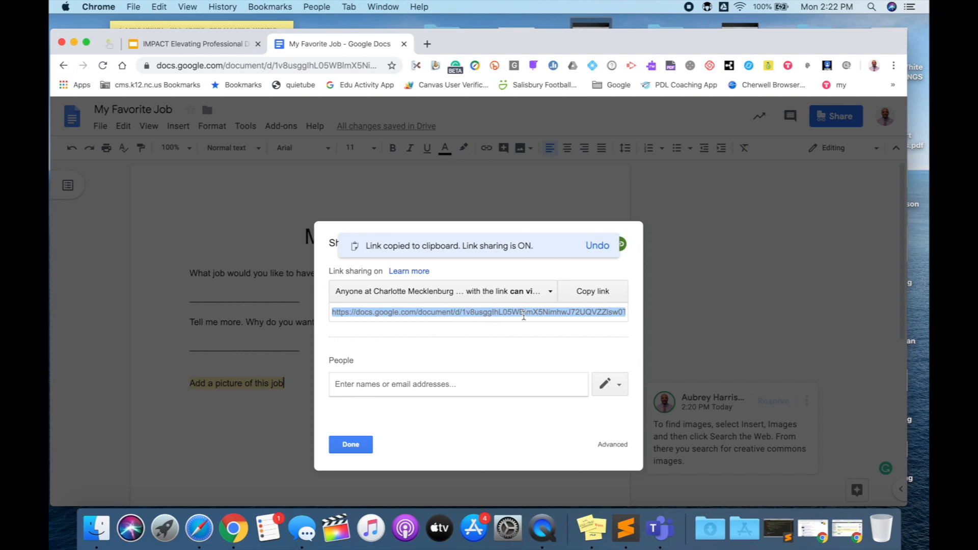
left_click(611, 293)
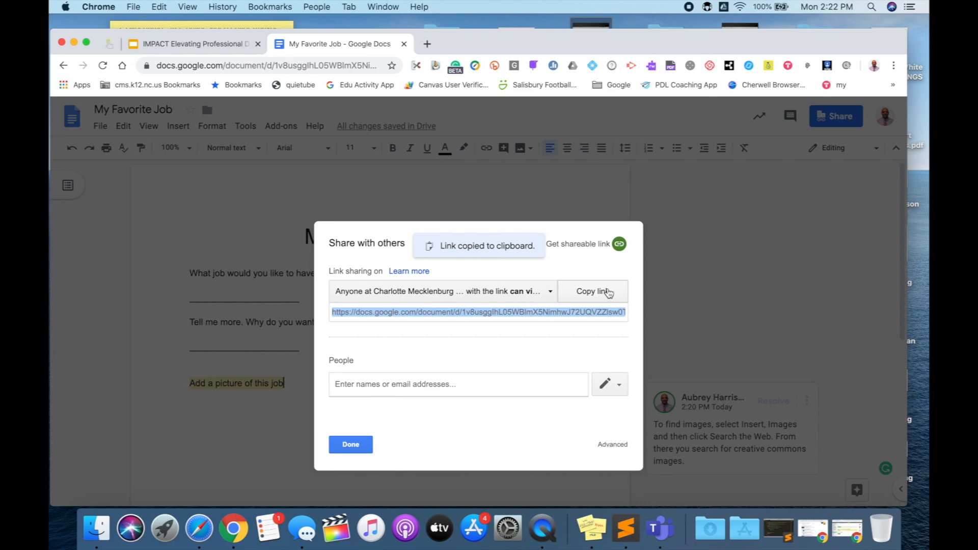
Open the copied document link in a new tab with its "edit?usp=sharing" ending replaced by "copy".
left_click(427, 43)
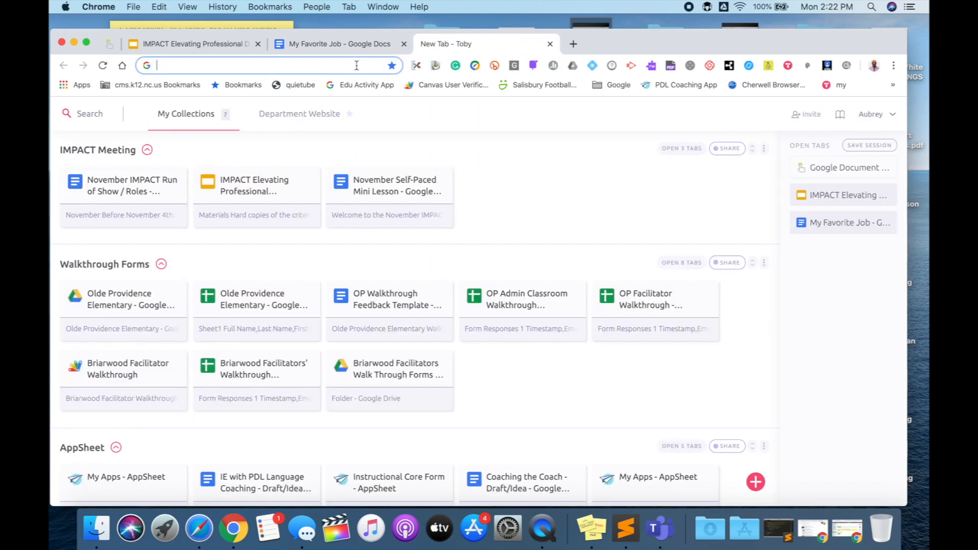
key("super+v")
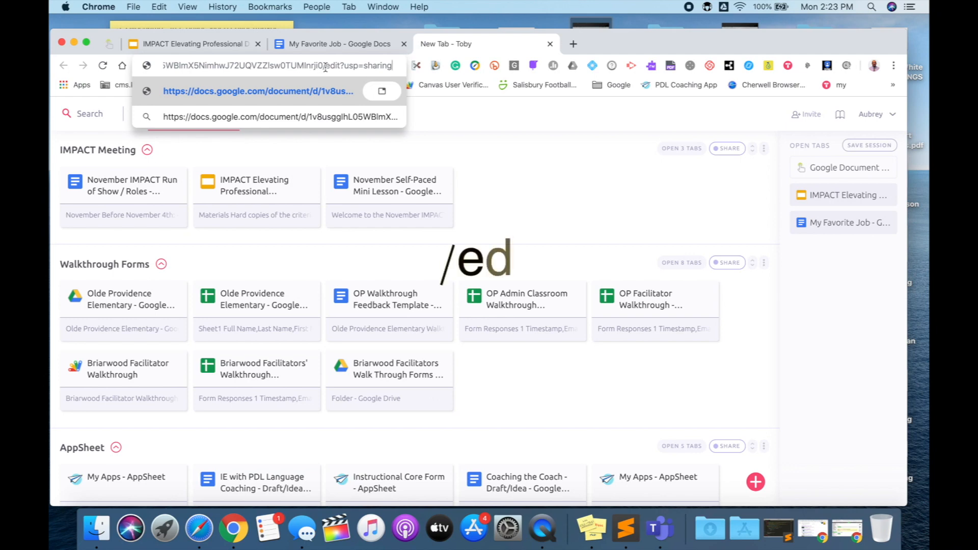
left_click_drag(325, 67, 396, 75)
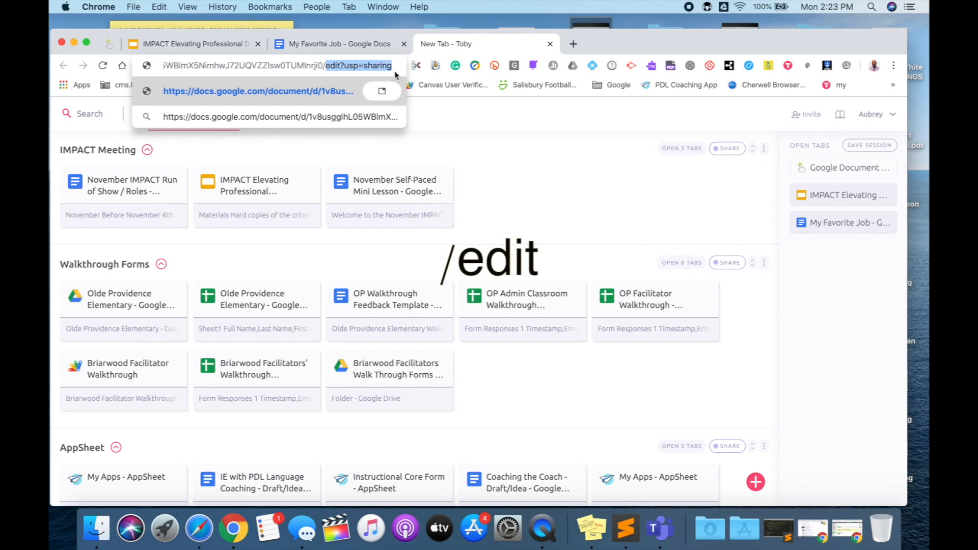
type("copy")
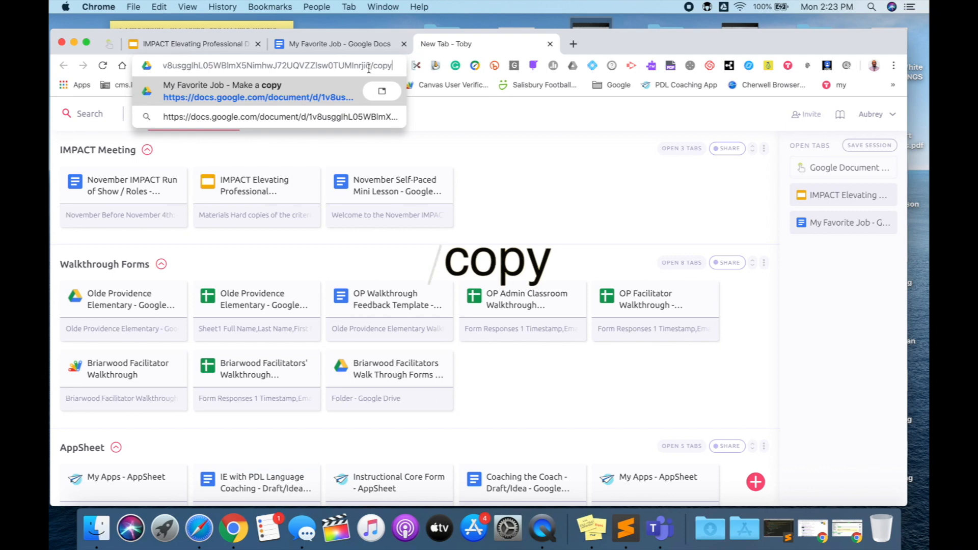
key("Return")
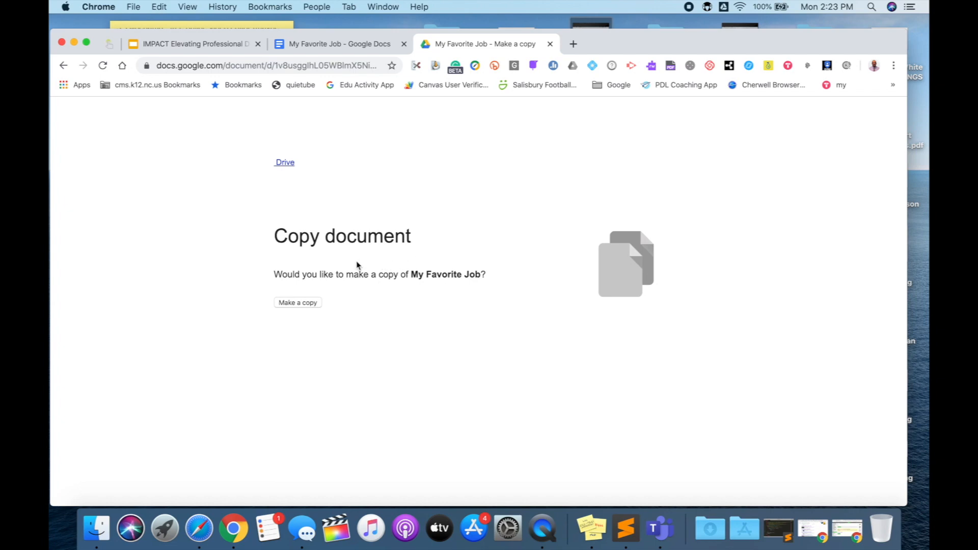
Close the original document's sharing dialog and make a copy of My Favorite Job from the Copy document page.
left_click(337, 46)
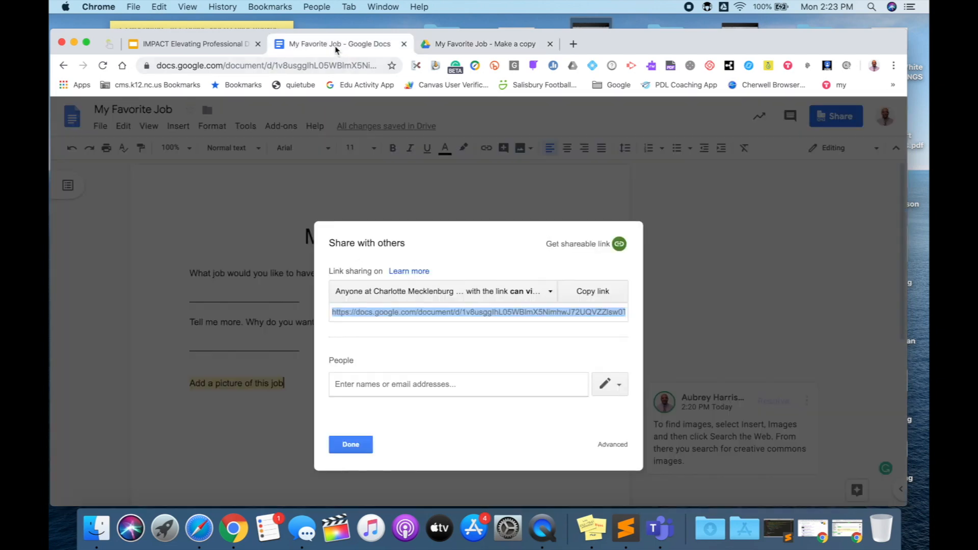
left_click(364, 441)
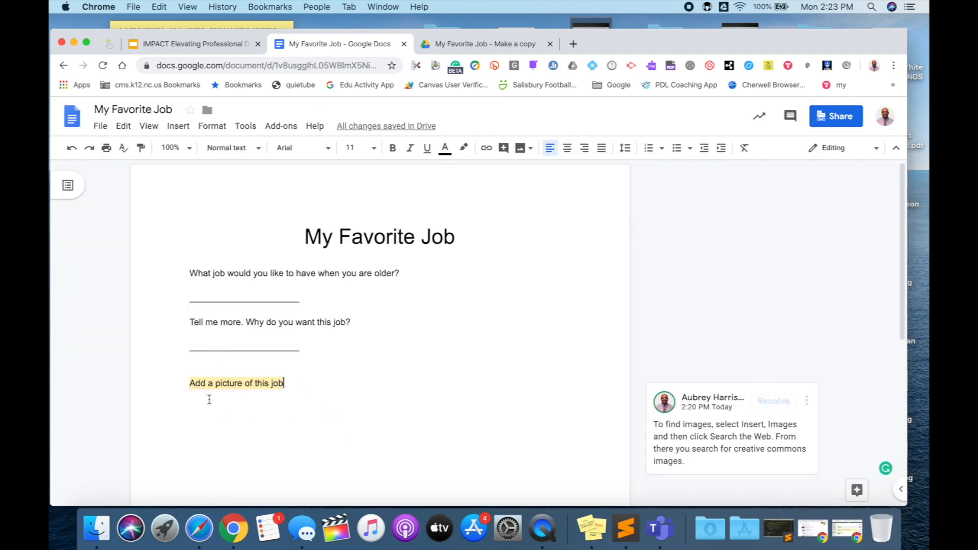
left_click(479, 44)
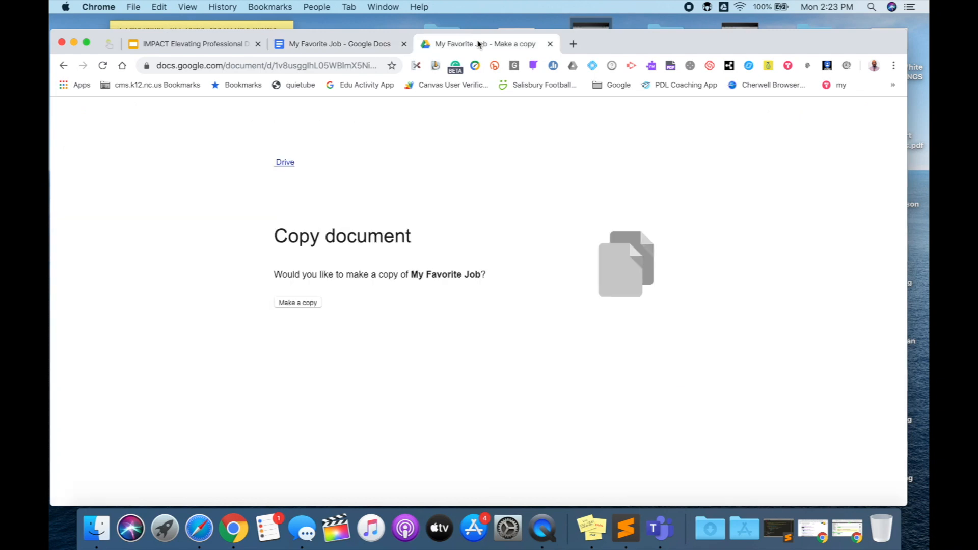
left_click(301, 305)
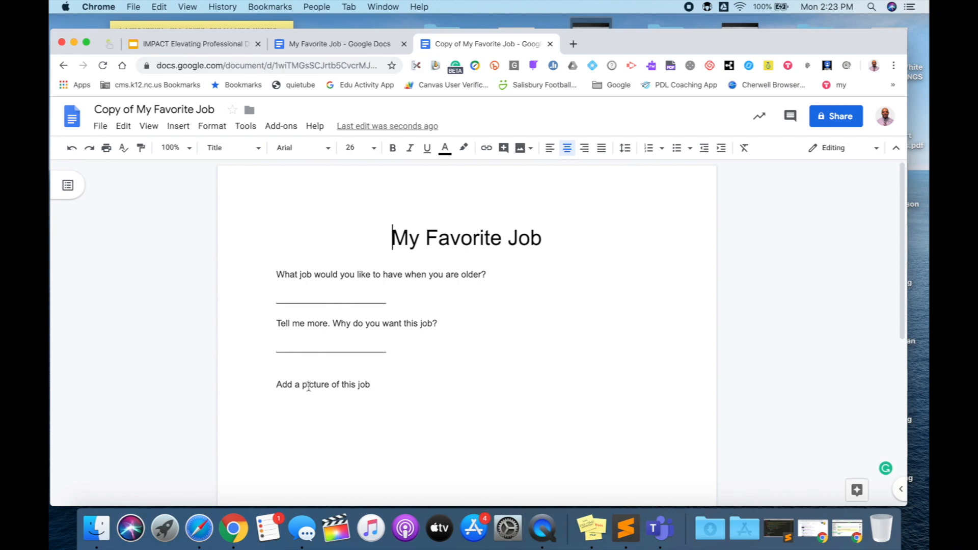
Return to the original My Favorite Job document and get its sharing link again.
left_click(350, 49)
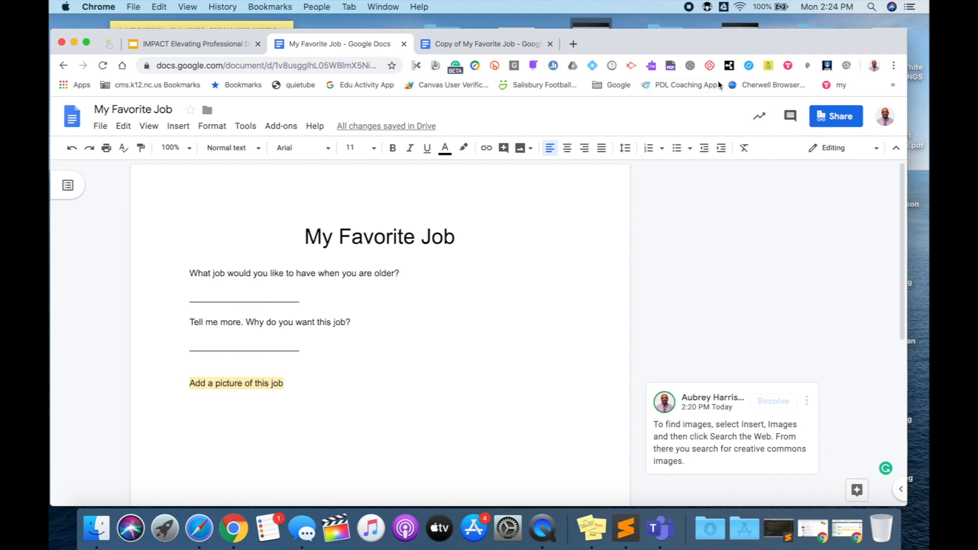
left_click(835, 117)
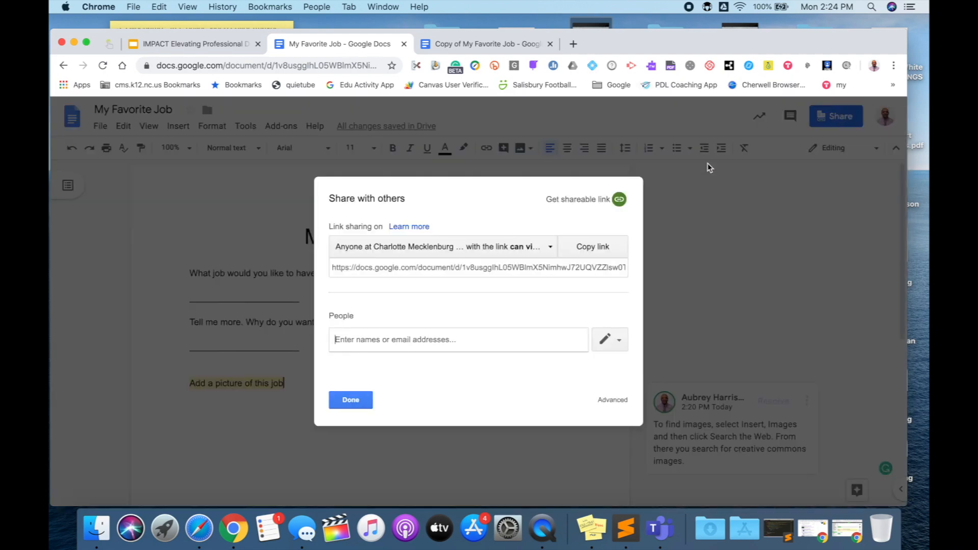
left_click(504, 272)
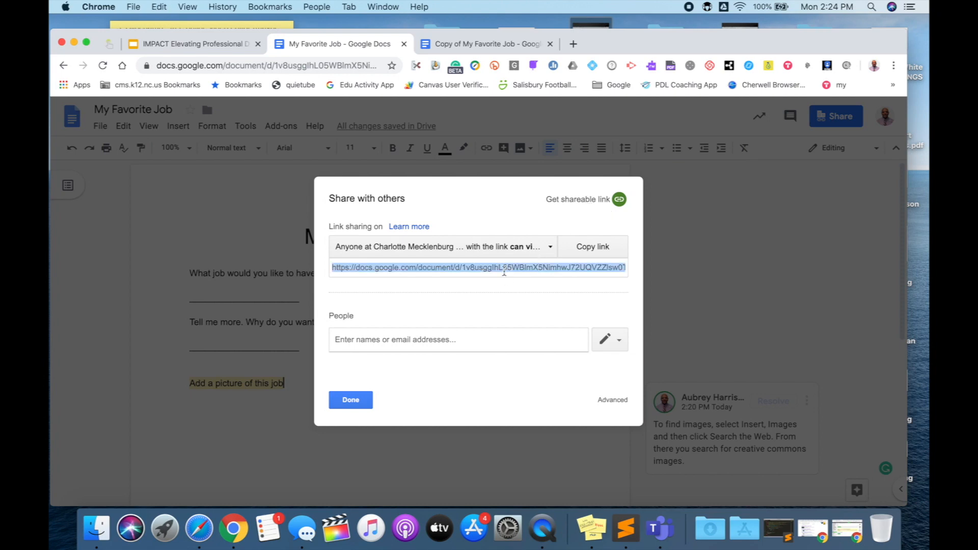
Open the sharing link in a new tab with its ending changed to "copy?copyComments=true" and make a copy of the document.
left_click(572, 45)
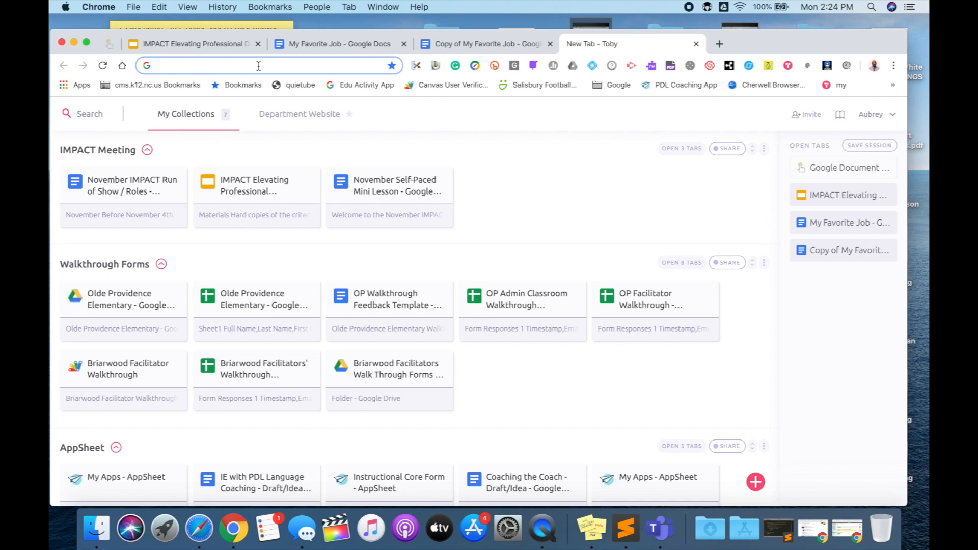
key("super+v")
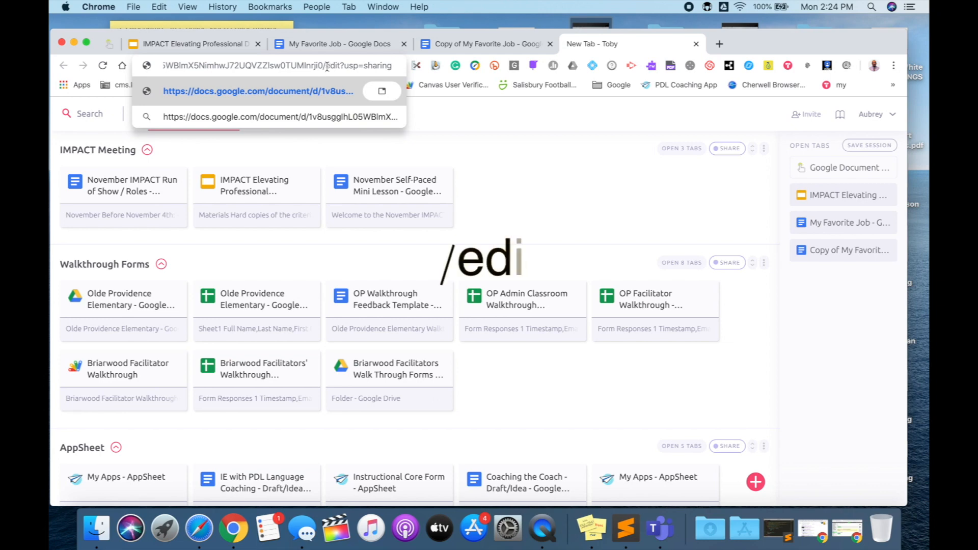
left_click_drag(326, 67, 400, 73)
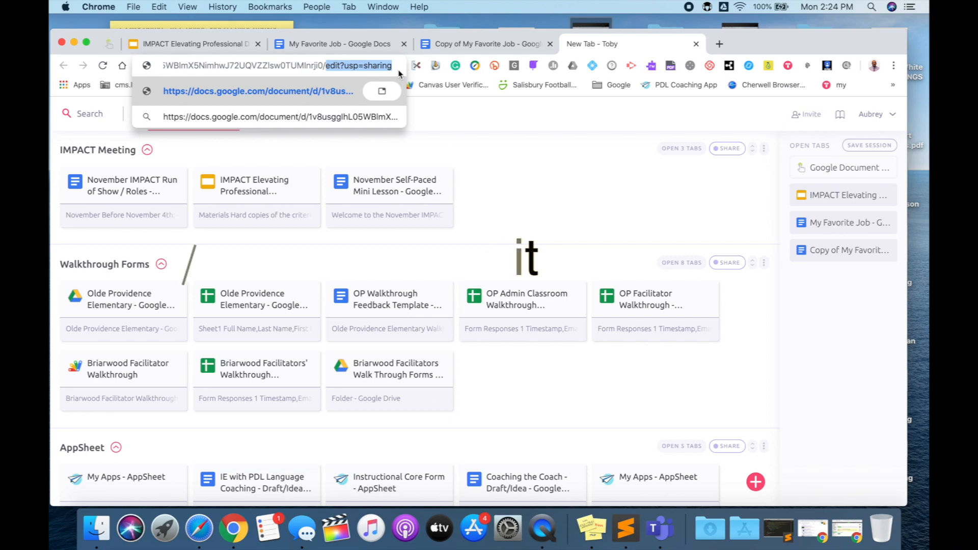
type("copy")
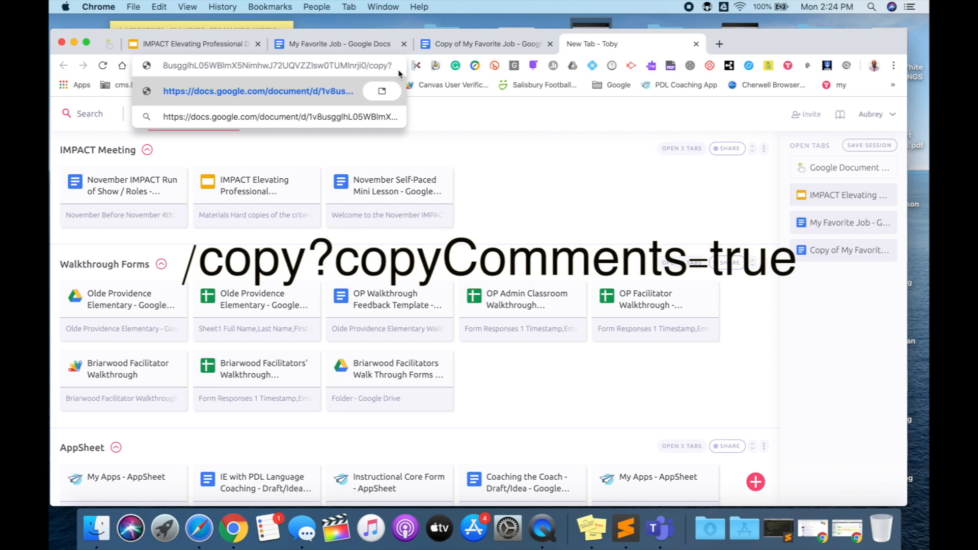
type("copyComments")
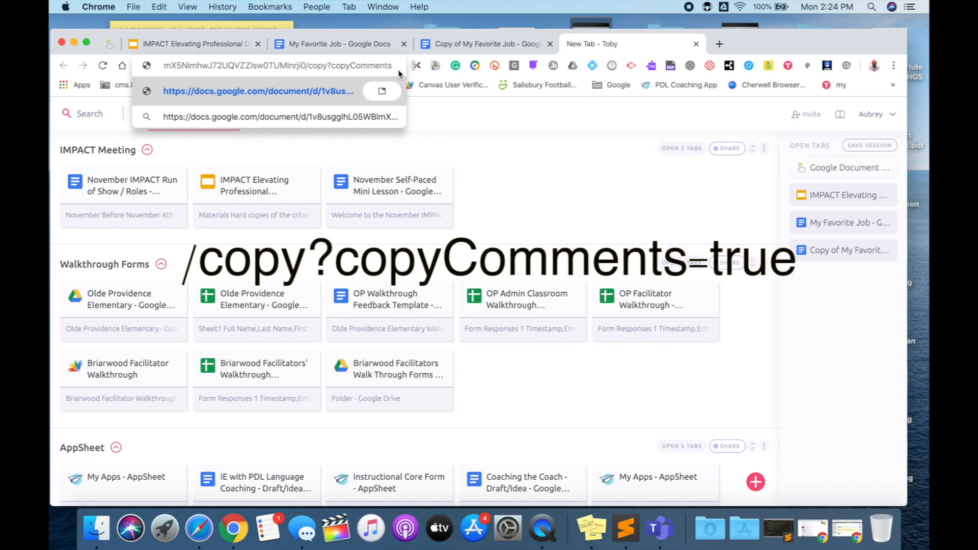
type("=")
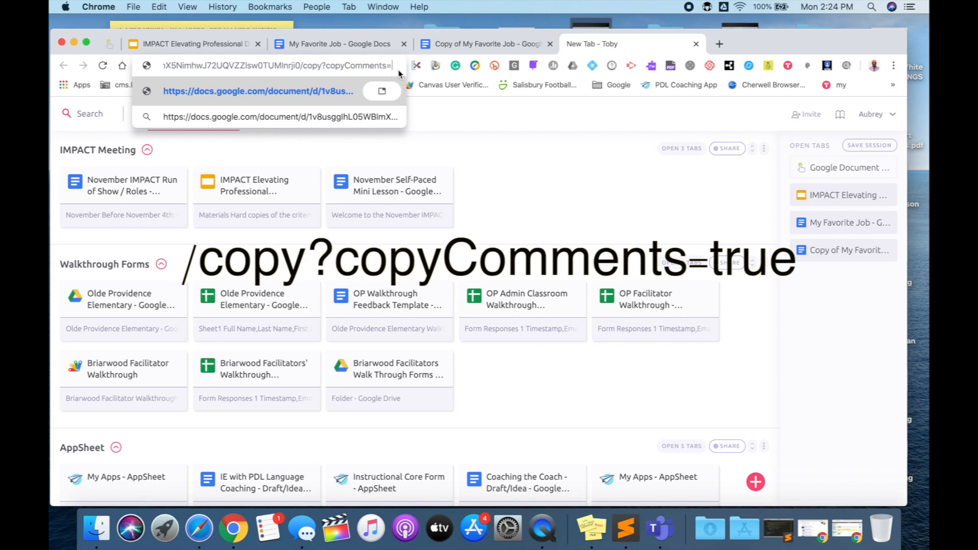
type("true")
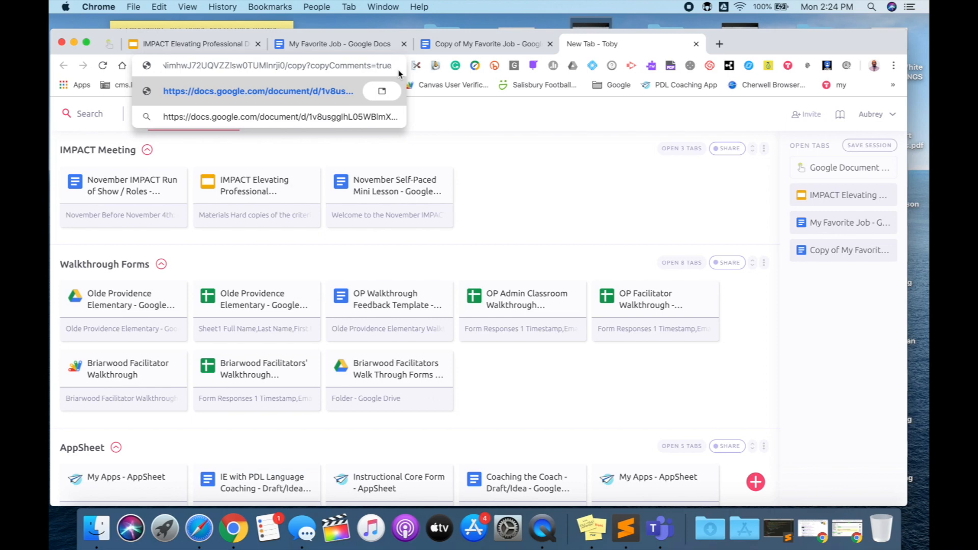
key("Return")
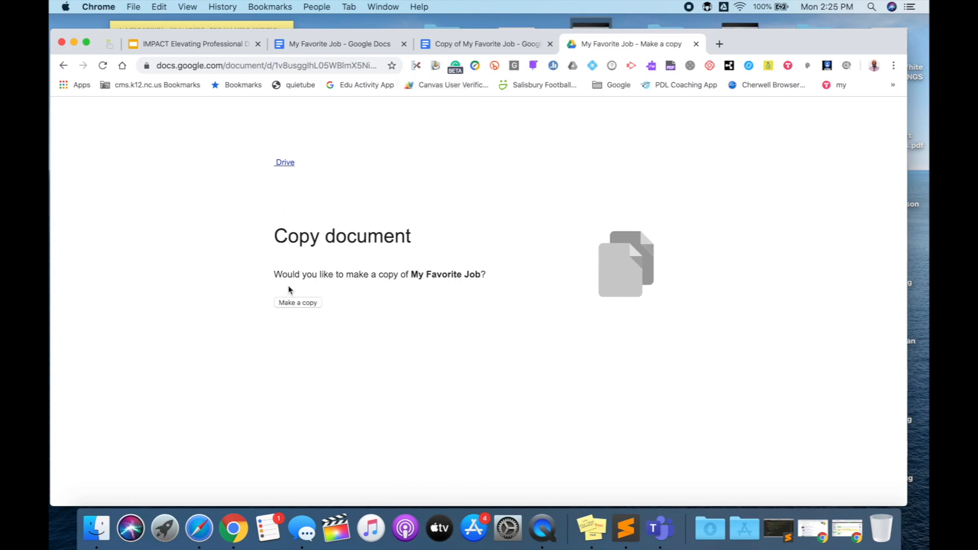
left_click(289, 304)
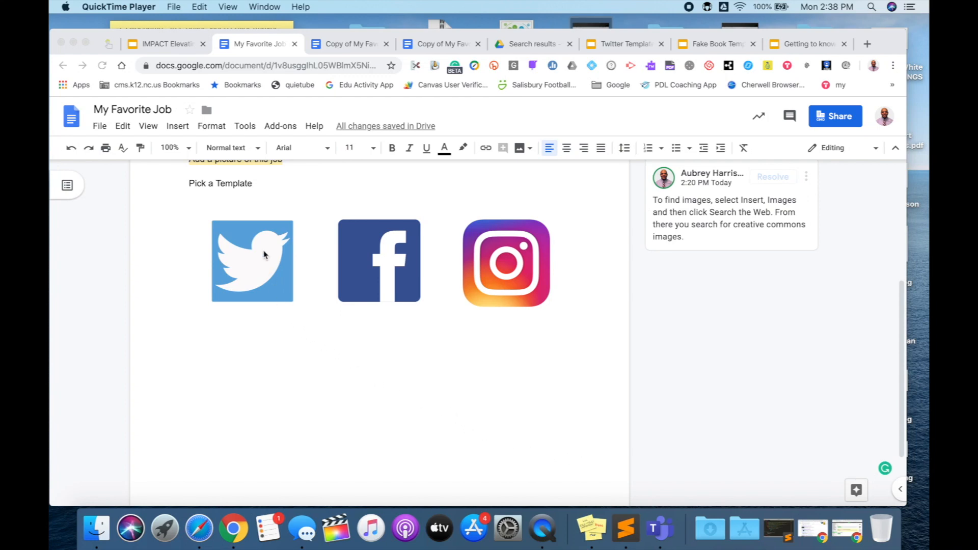
Open the link on the Facebook image to view the Fake Book Template preview, and close that preview tab.
left_click(384, 257)
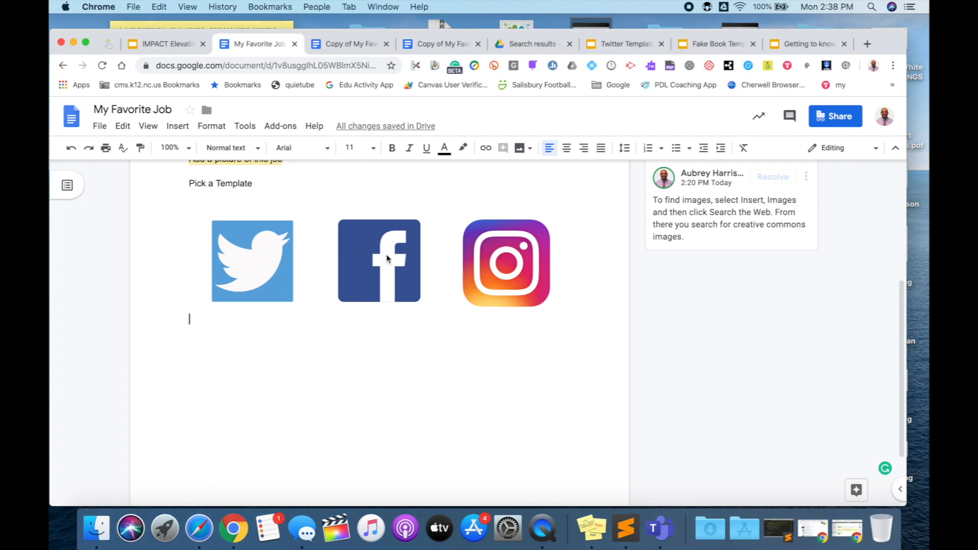
left_click(383, 256)
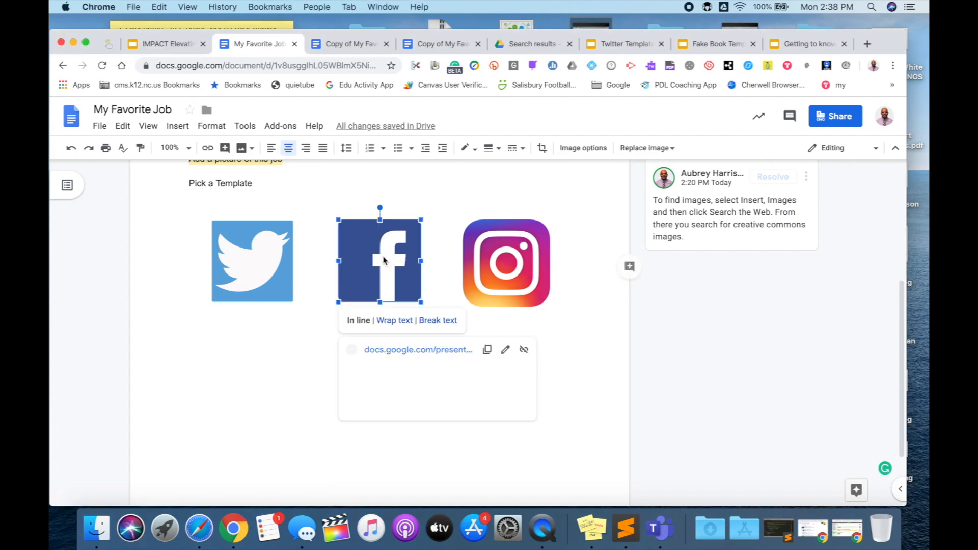
left_click(406, 351)
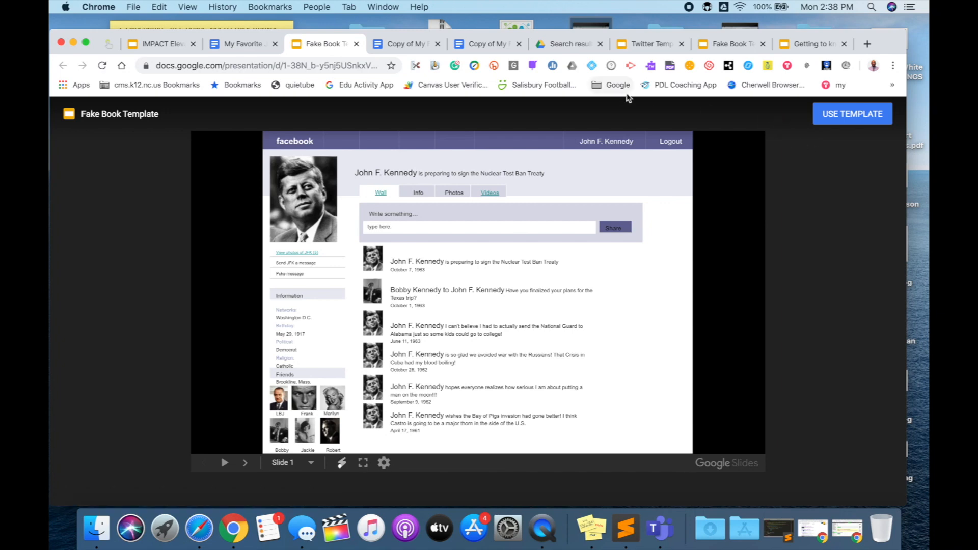
left_click(357, 45)
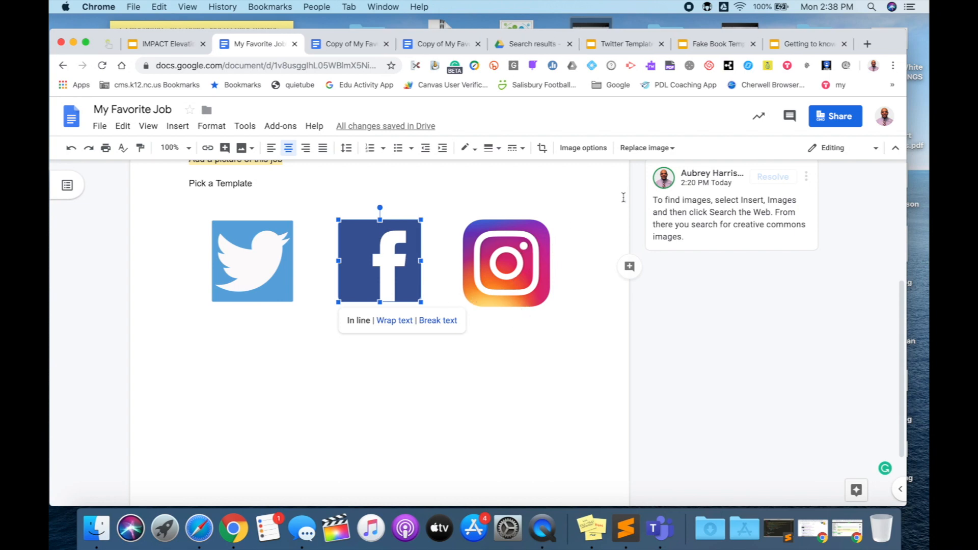
Switch to the Getting to know you Copy of Insta-duction presentation and get its link from the sharing settings.
left_click(798, 45)
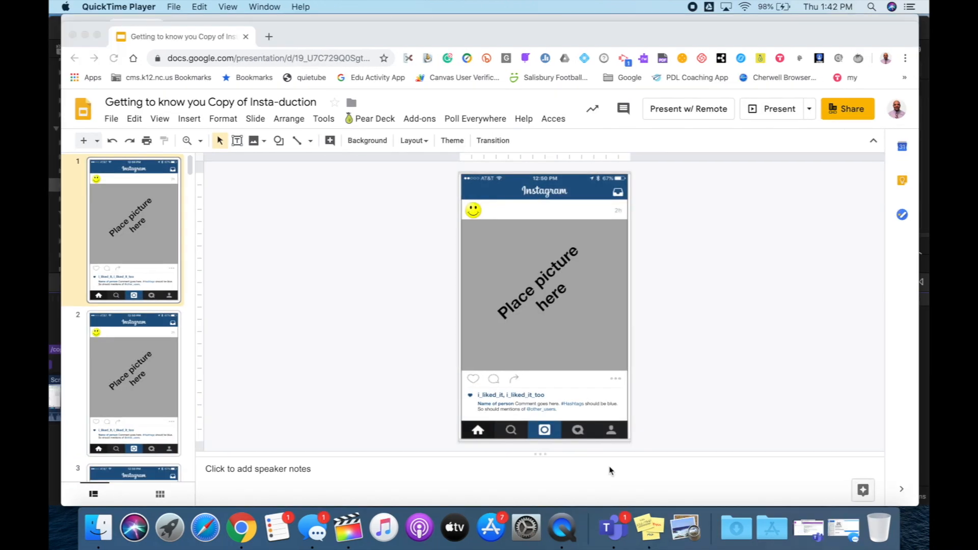
left_click(843, 117)
left_click(843, 118)
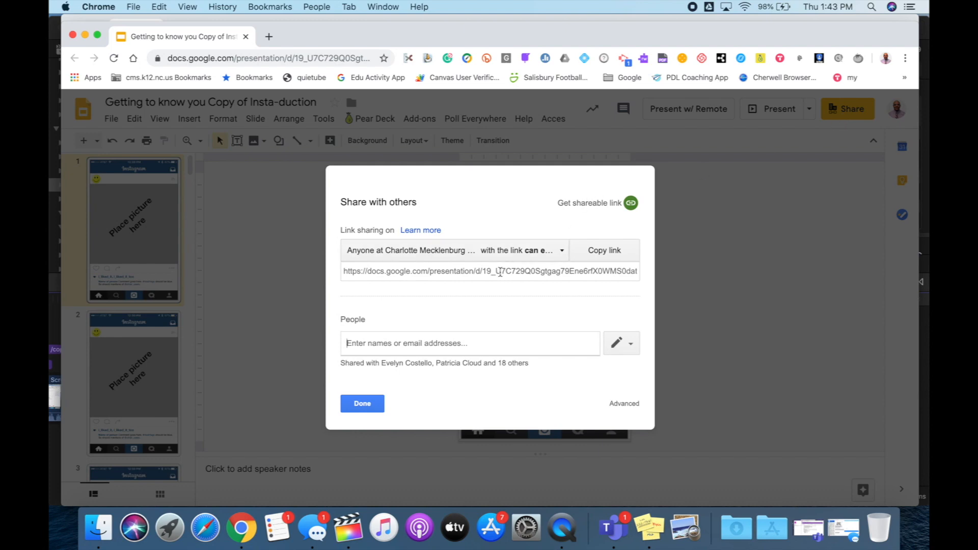
left_click(499, 268)
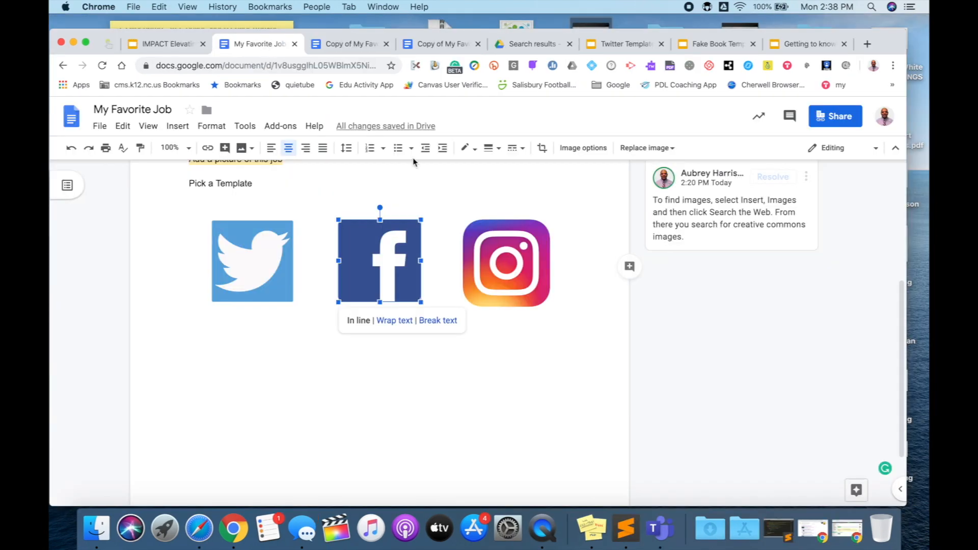
Link the Instagram image in My Favorite Job to the copied presentation URL, replacing everything from "edit" onward with "template/preview".
left_click(497, 257)
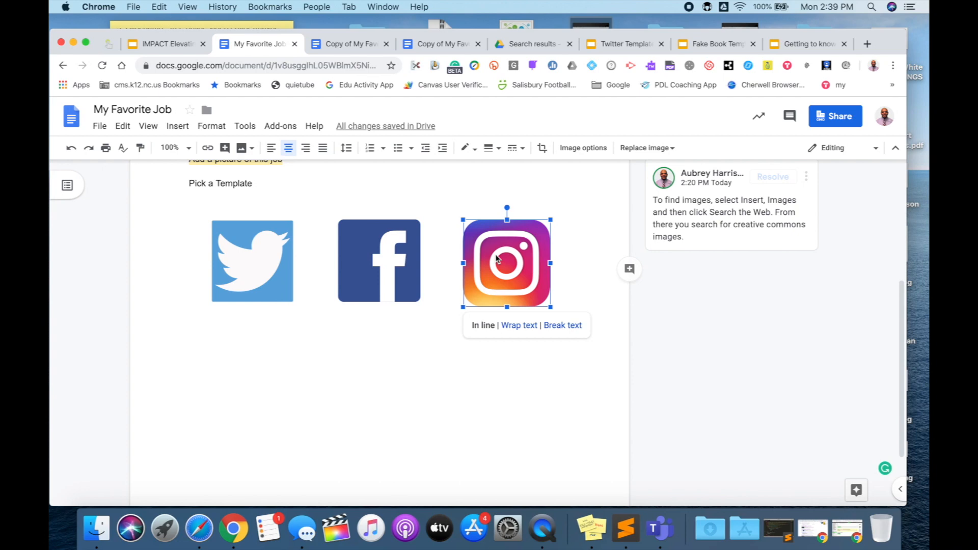
key("super+k")
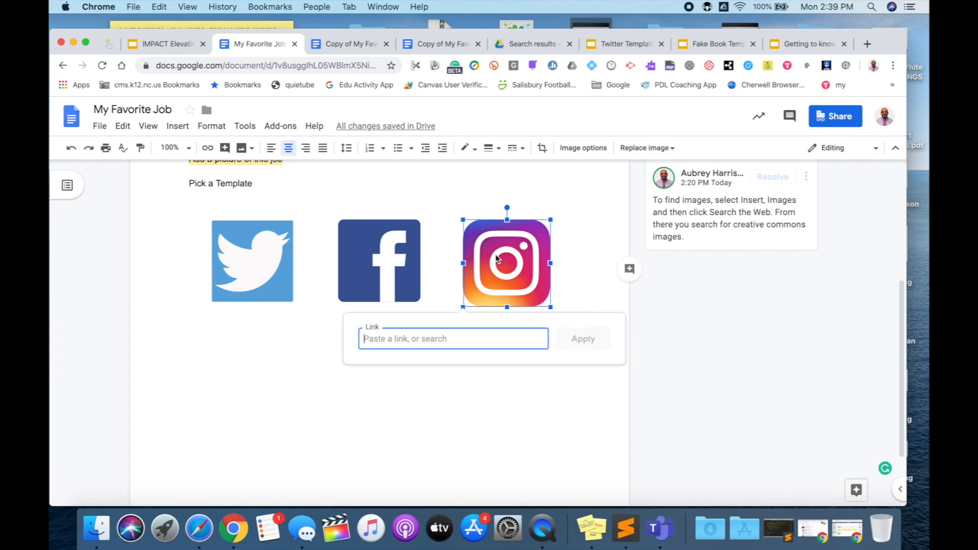
key("super+v")
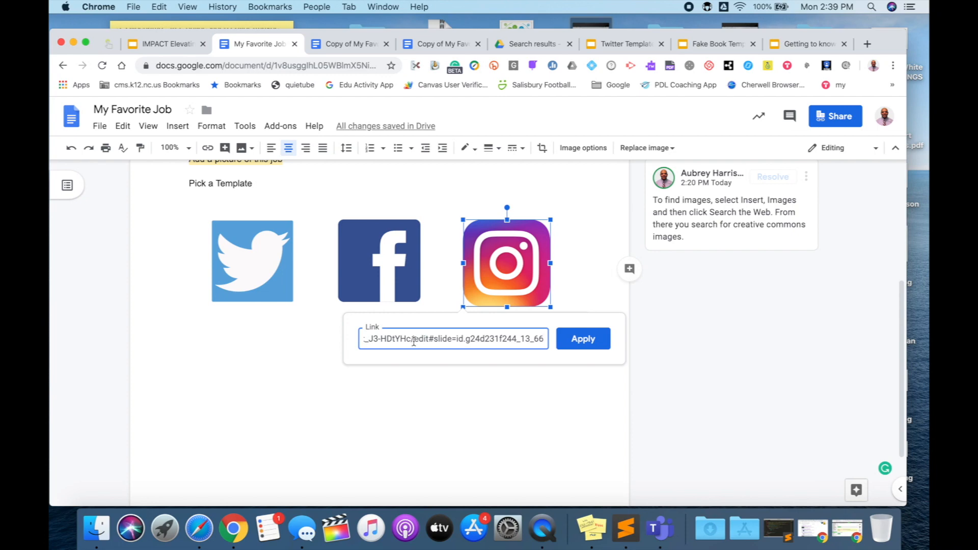
left_click_drag(414, 342, 546, 340)
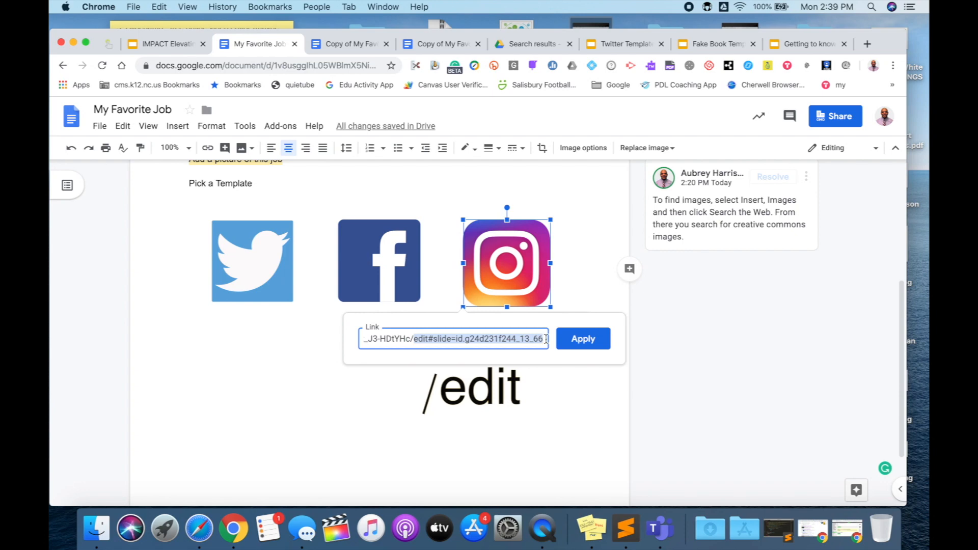
type("templa")
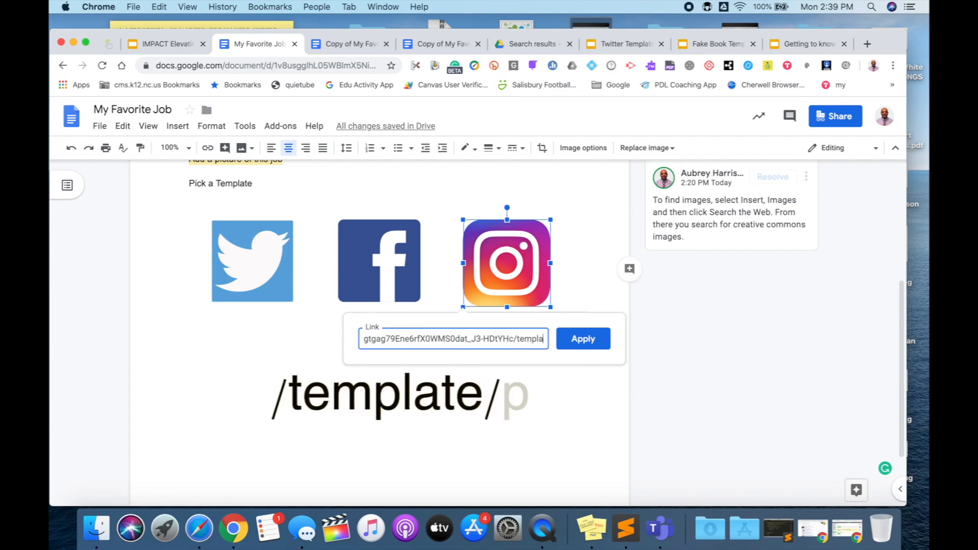
type("te/")
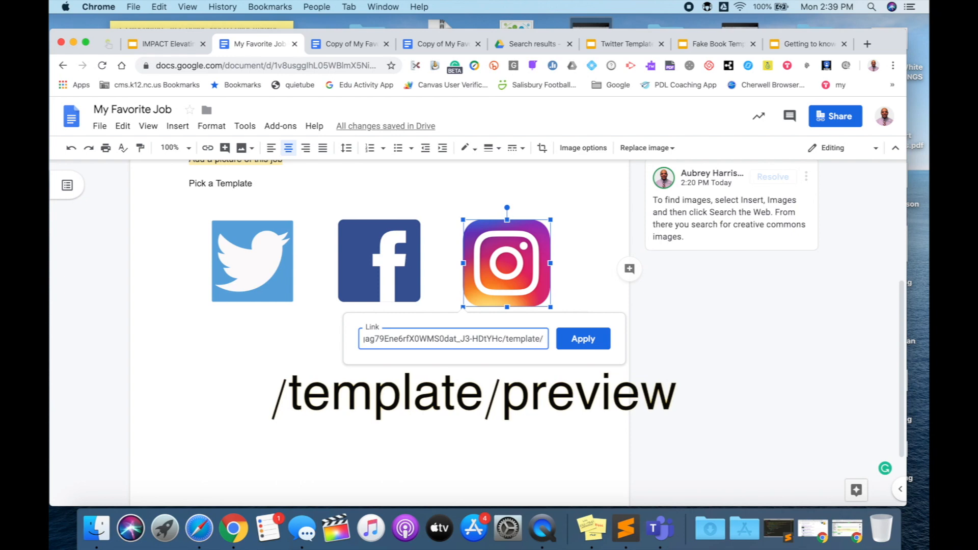
type("preview")
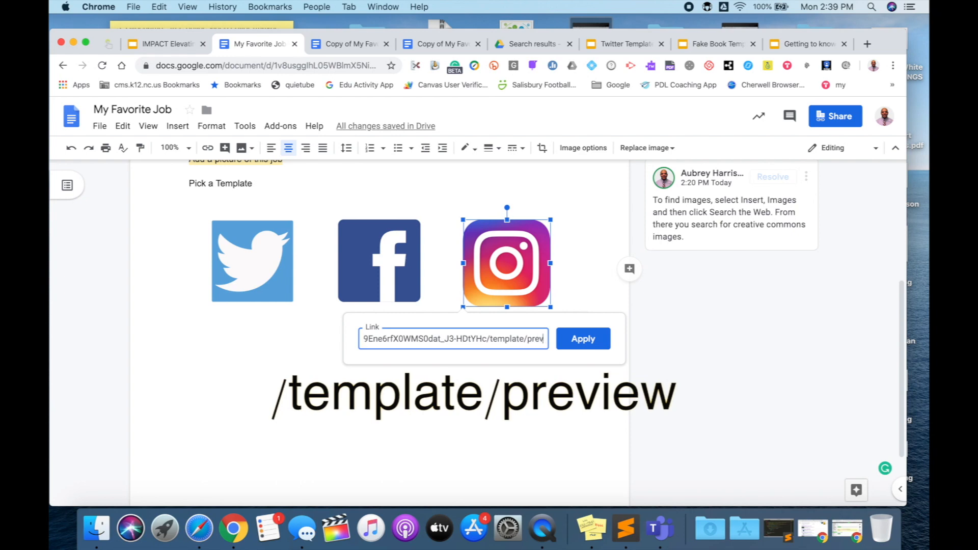
left_click(590, 342)
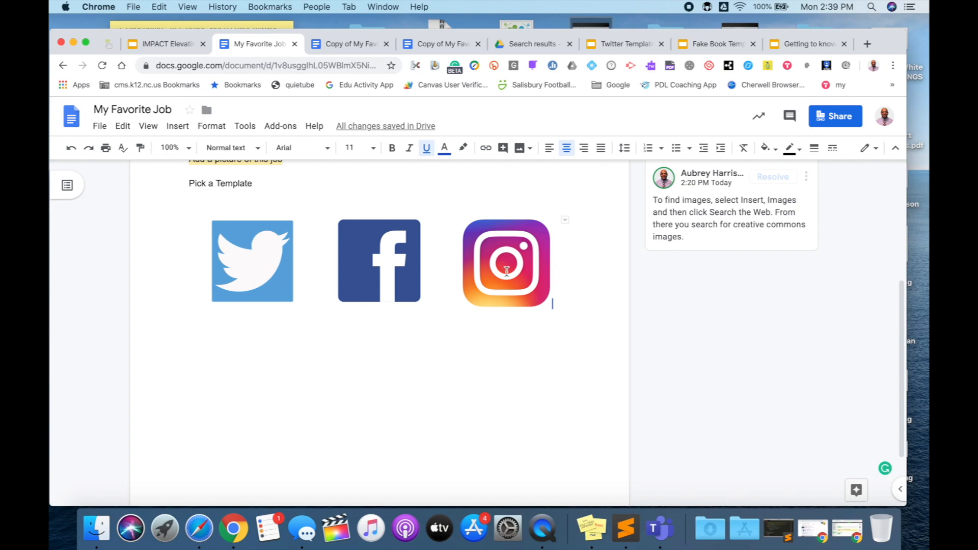
Open the Instagram image's link in a new tab to test it.
left_click(547, 300)
left_click(526, 356)
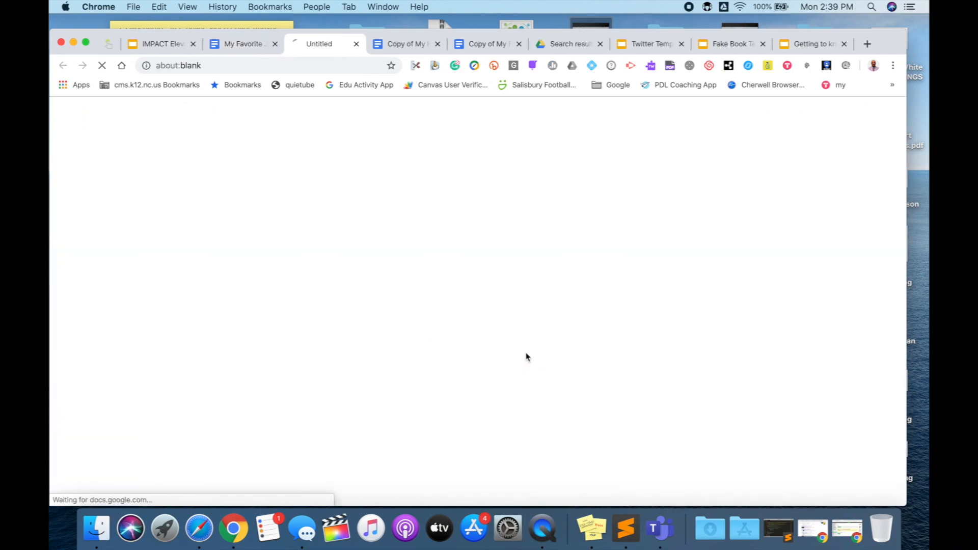